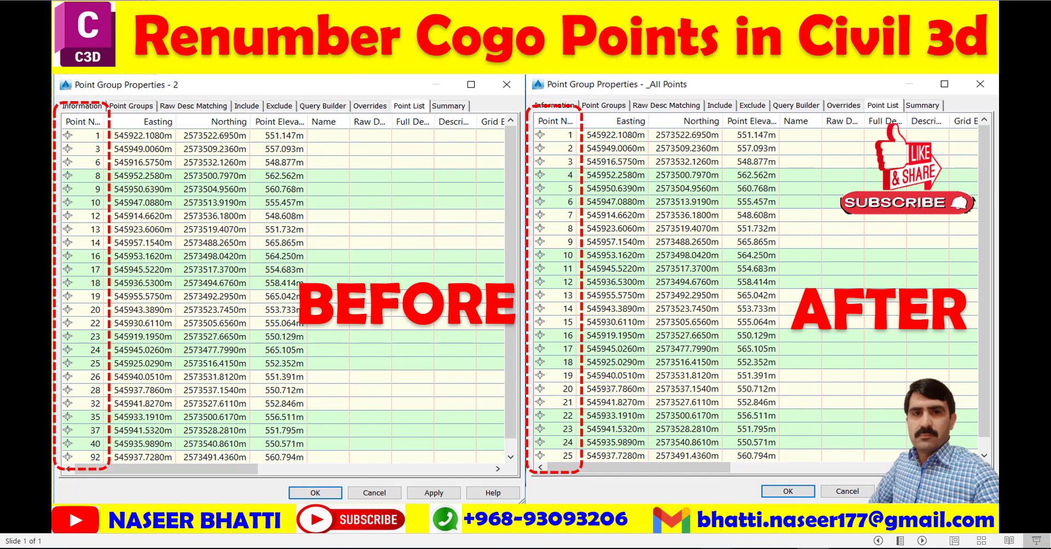
Review the Points Renumber sheet in Excel, close the workbook and return to Drawing4 in Civil 3D.
key("alt+Tab")
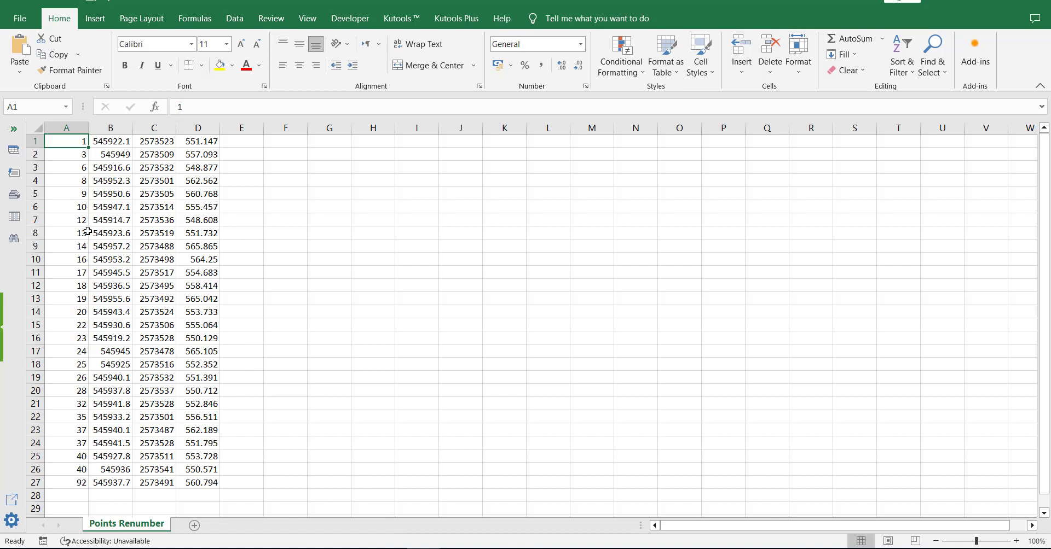
key("ctrl+w")
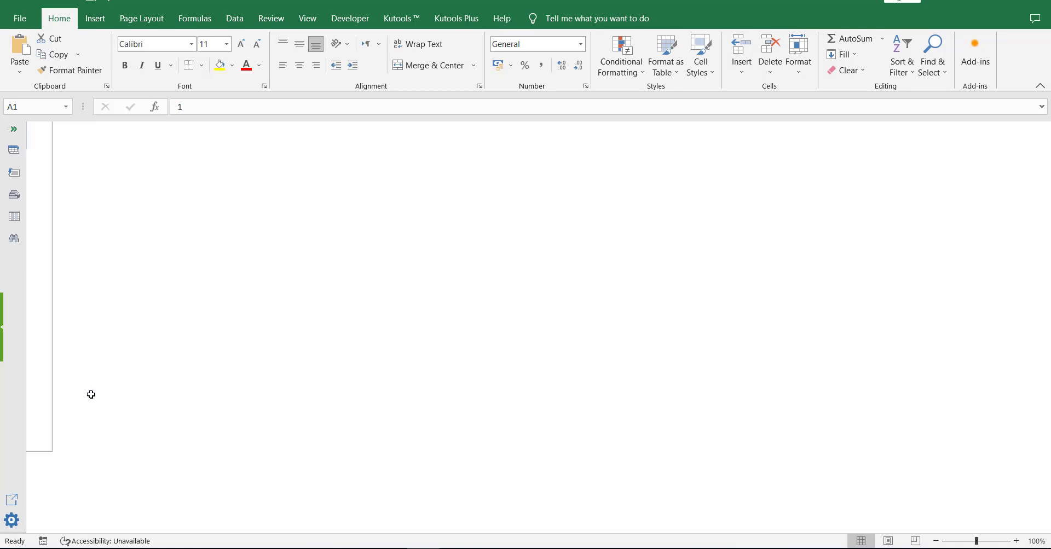
key("alt+Tab")
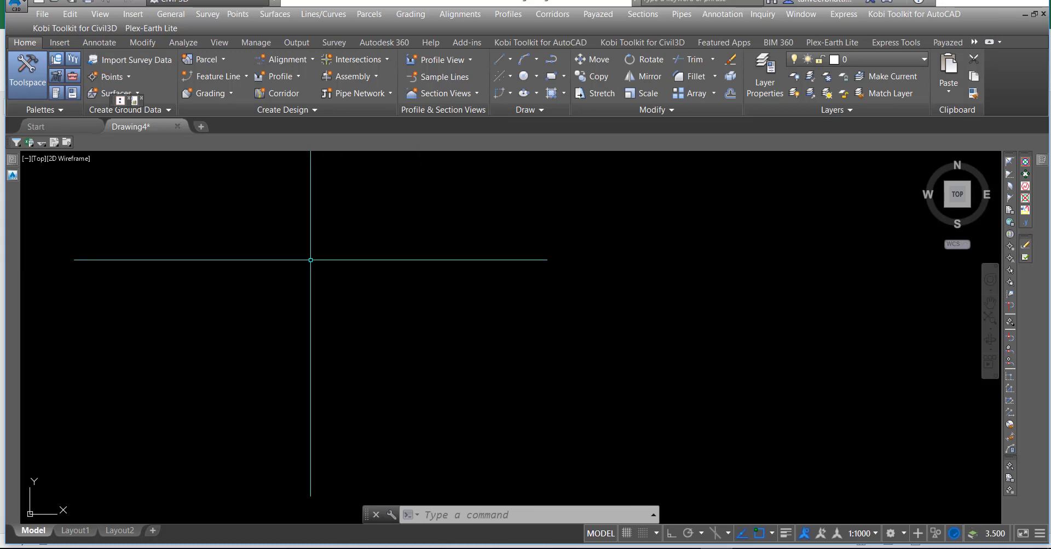
Start Import Points from the Point Creation Tools and add the file Points Renumber.csv.
left_click(110, 77)
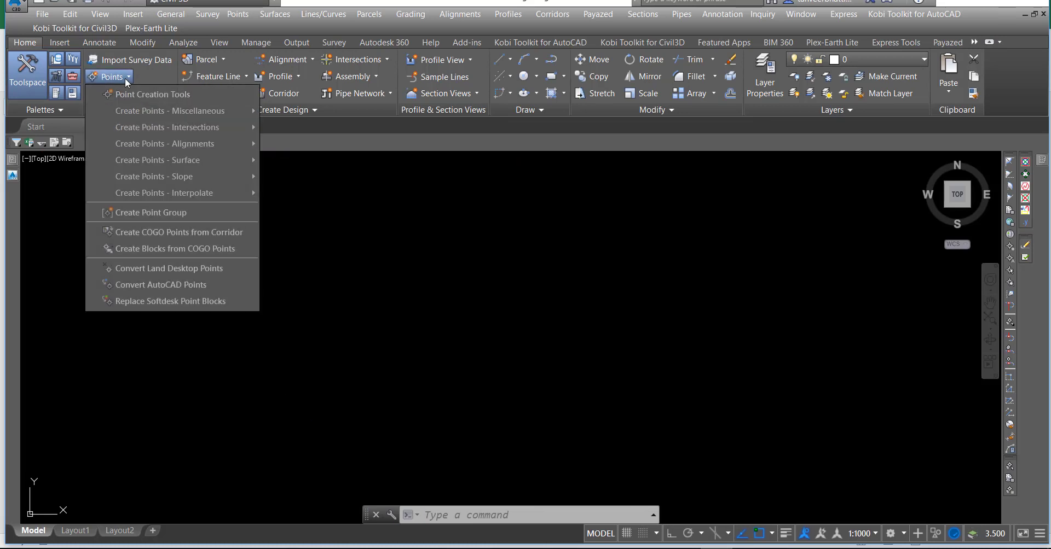
left_click(124, 95)
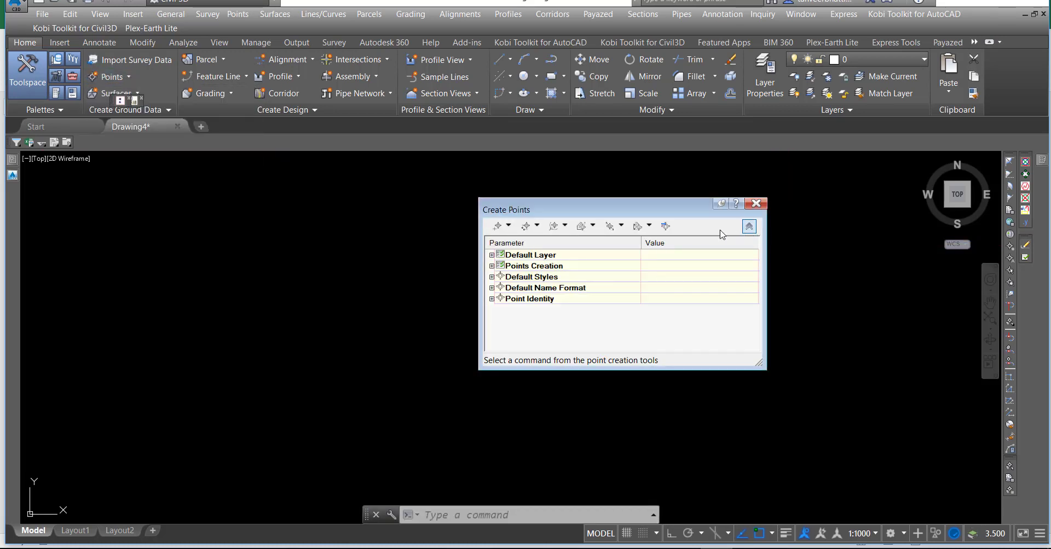
left_click(671, 225)
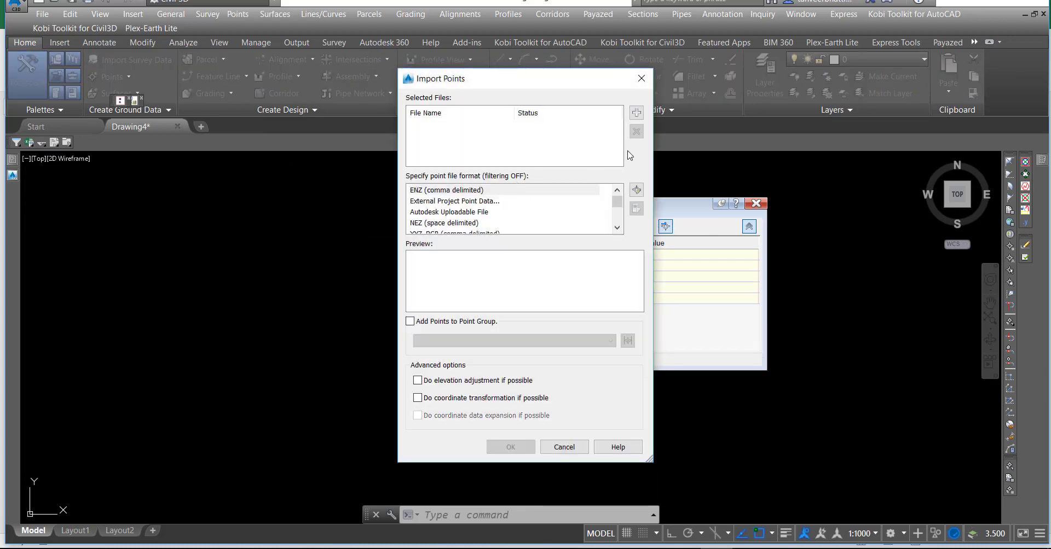
left_click(636, 112)
double_click(429, 174)
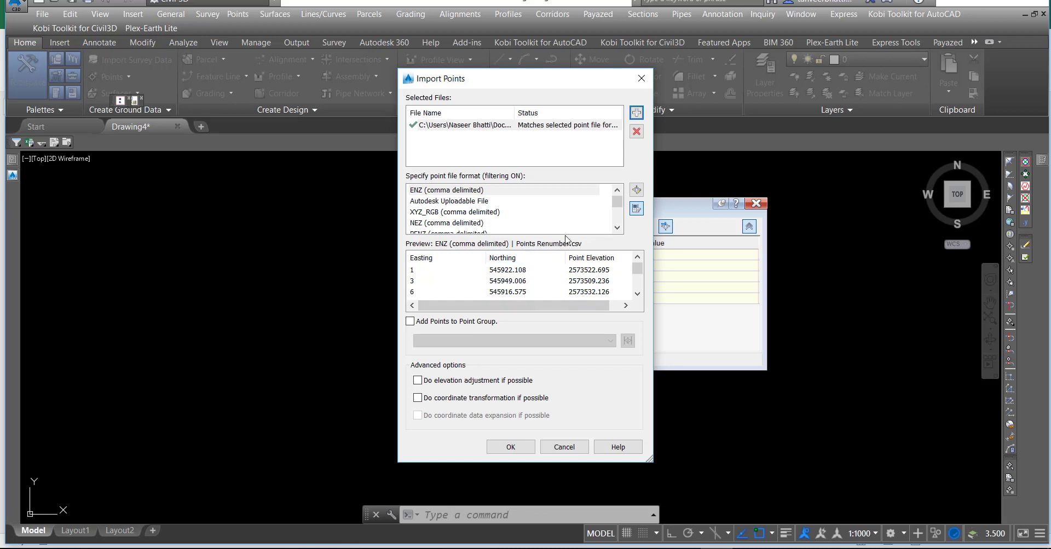
Choose the PENZ (comma delimited) format and add the points to a new point group named 2.
left_click(475, 232)
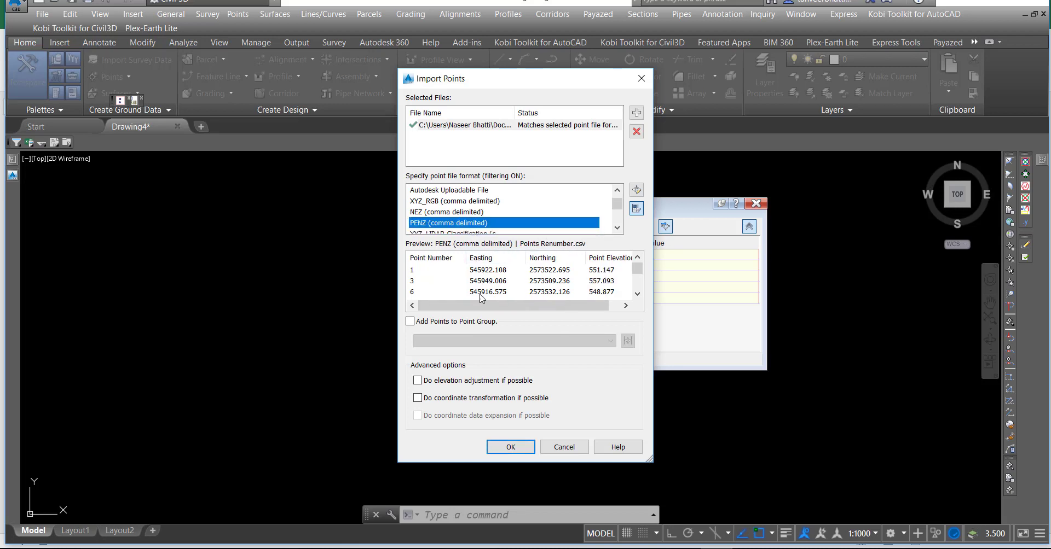
left_click(444, 324)
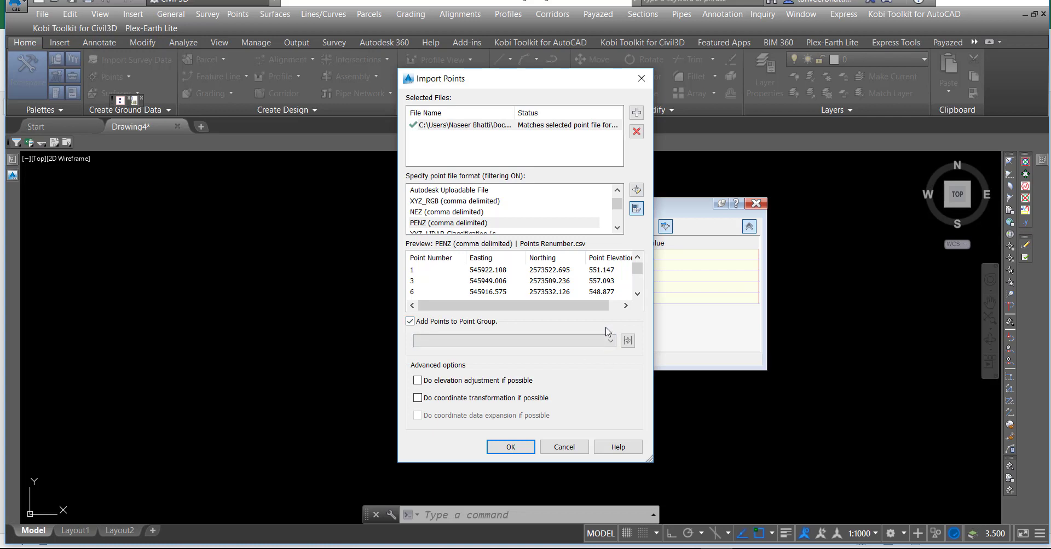
left_click(628, 340)
type("2")
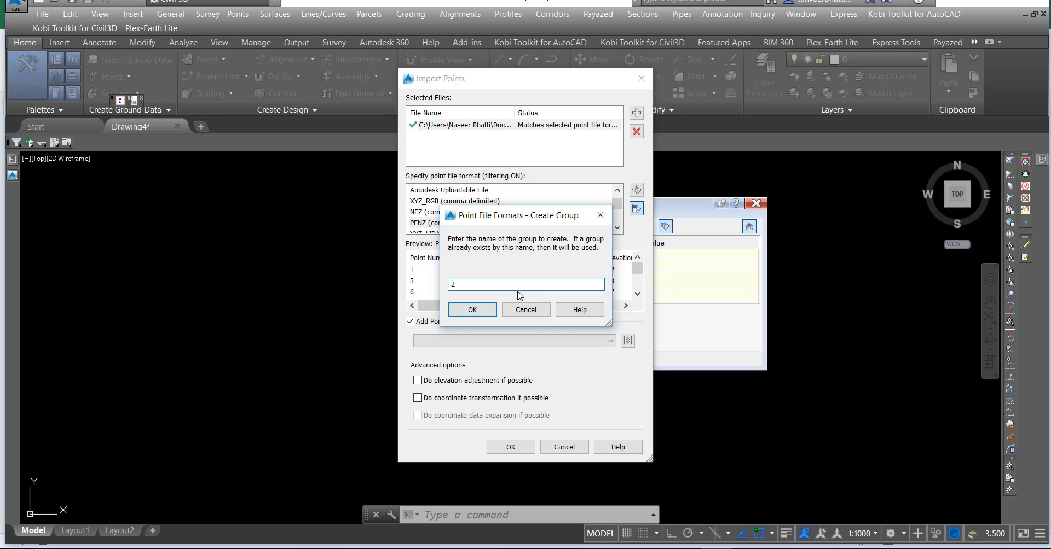
left_click(471, 310)
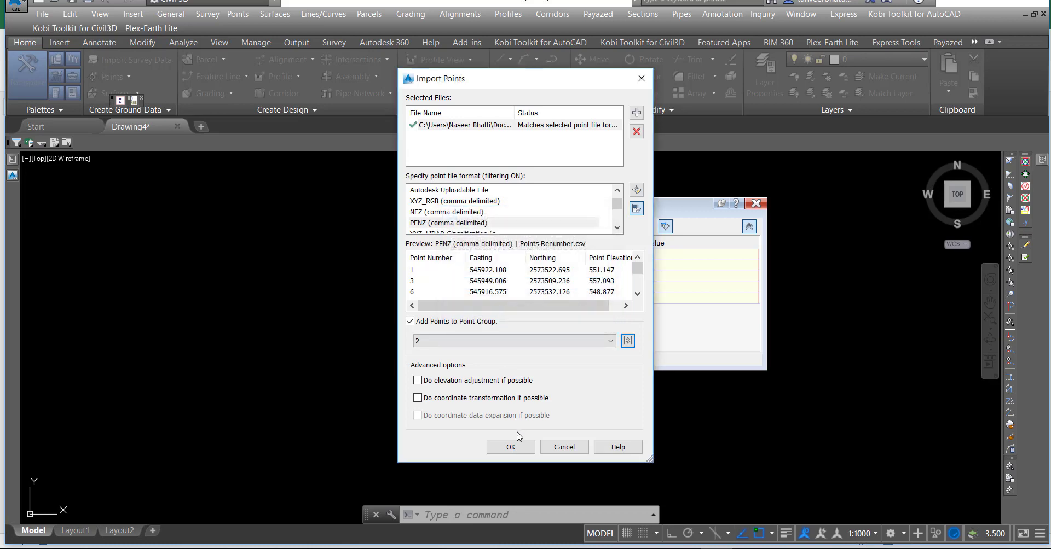
Run the import, resolving duplicate point numbers with Overwrite.
left_click(517, 447)
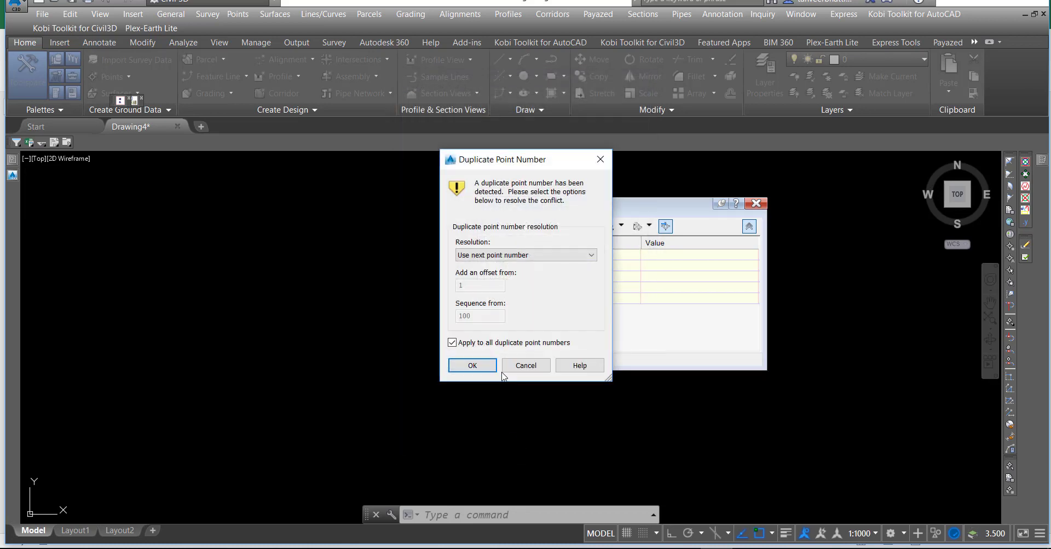
left_click(543, 257)
left_click(535, 284)
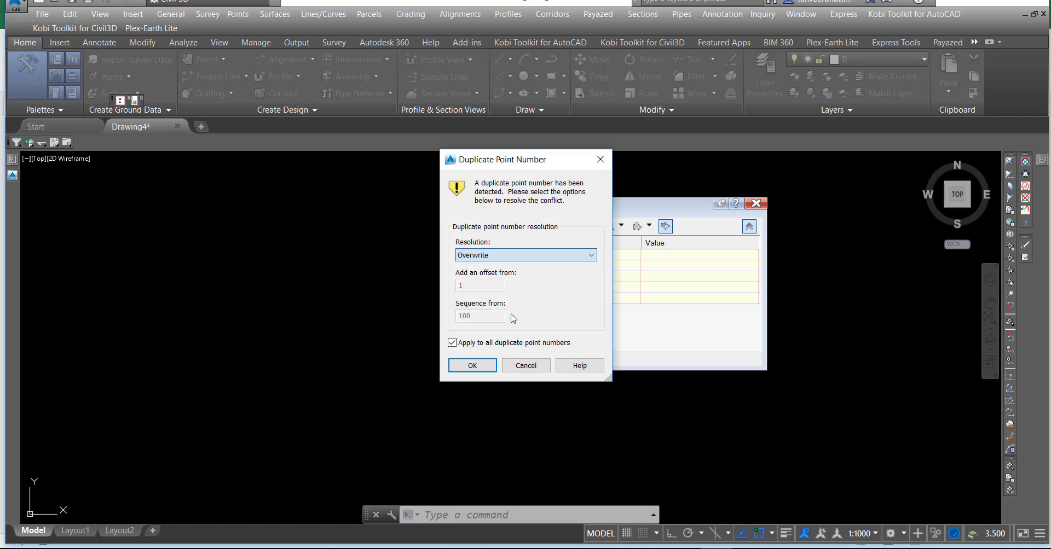
left_click(482, 365)
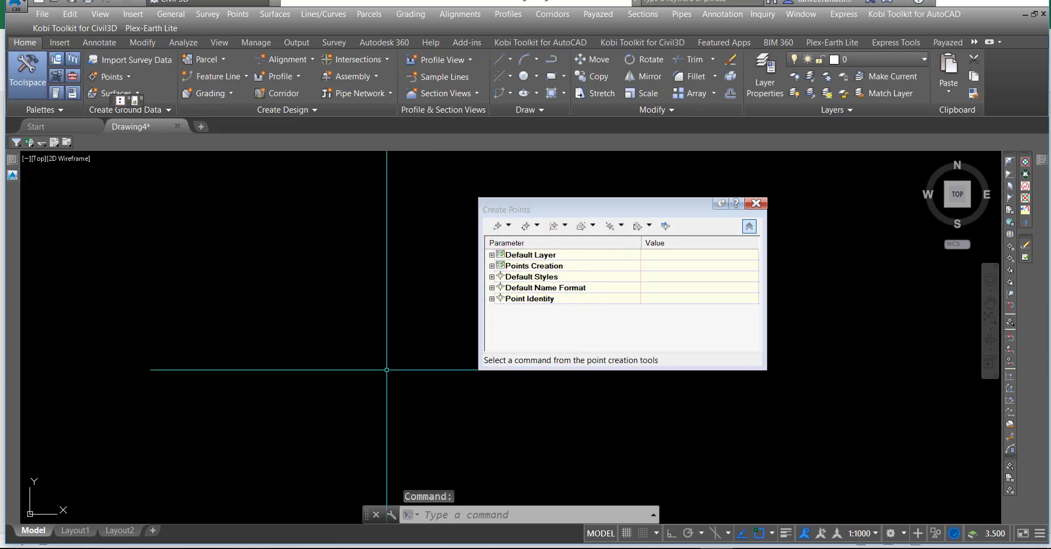
Zoom to extents, then window-zoom onto the imported points.
type("z")
key("Return")
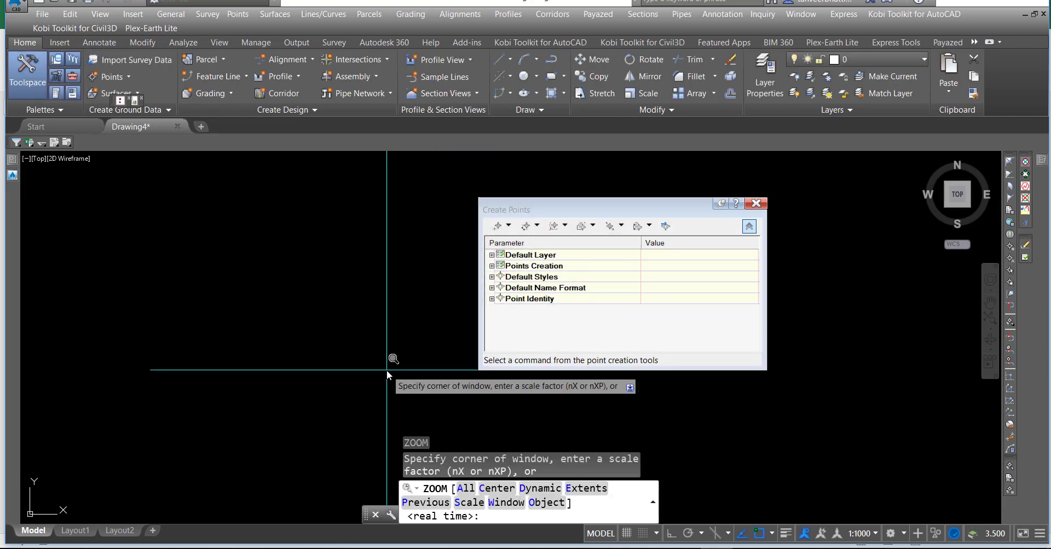
type("E")
key("Return")
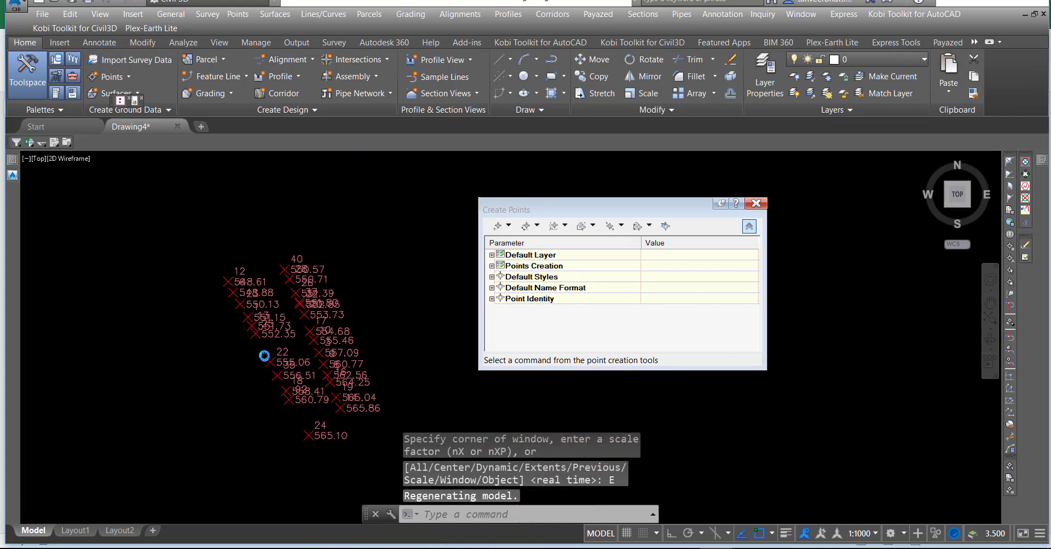
key("Return")
type("W")
key("Return")
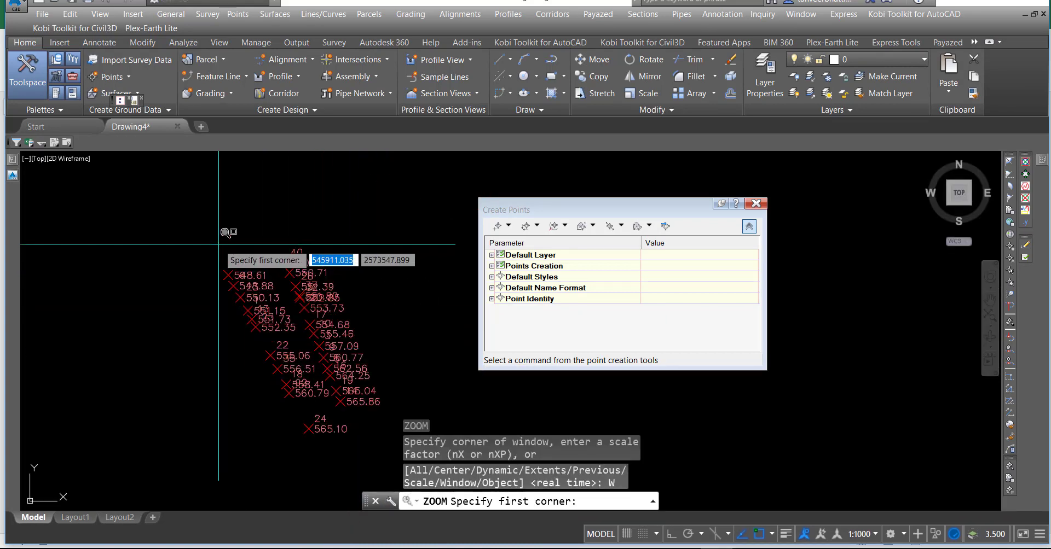
left_click(219, 244)
left_click(364, 433)
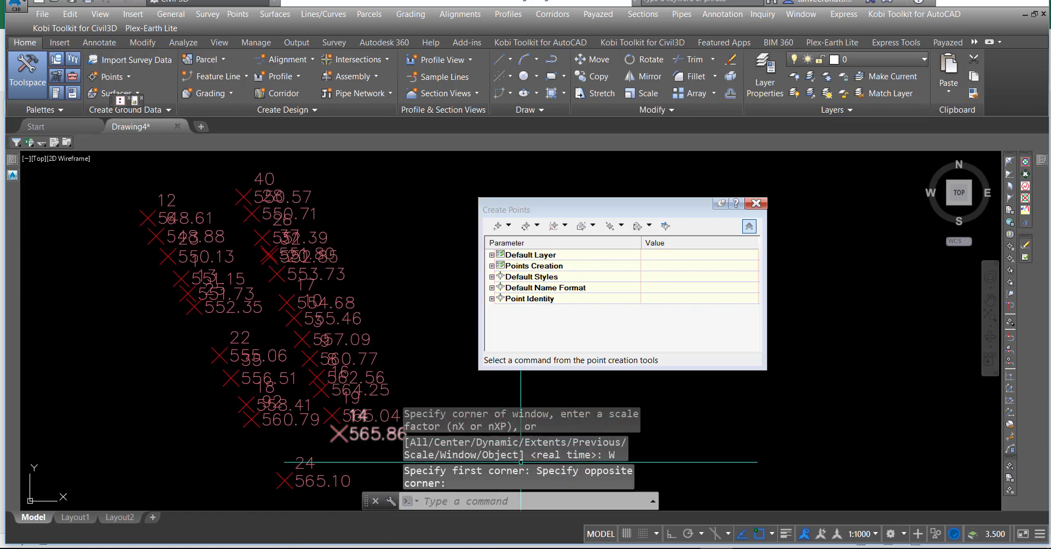
Close the Create Points palette, set the annotation scale to 1:250, and select an imported COGO point.
left_click(547, 432)
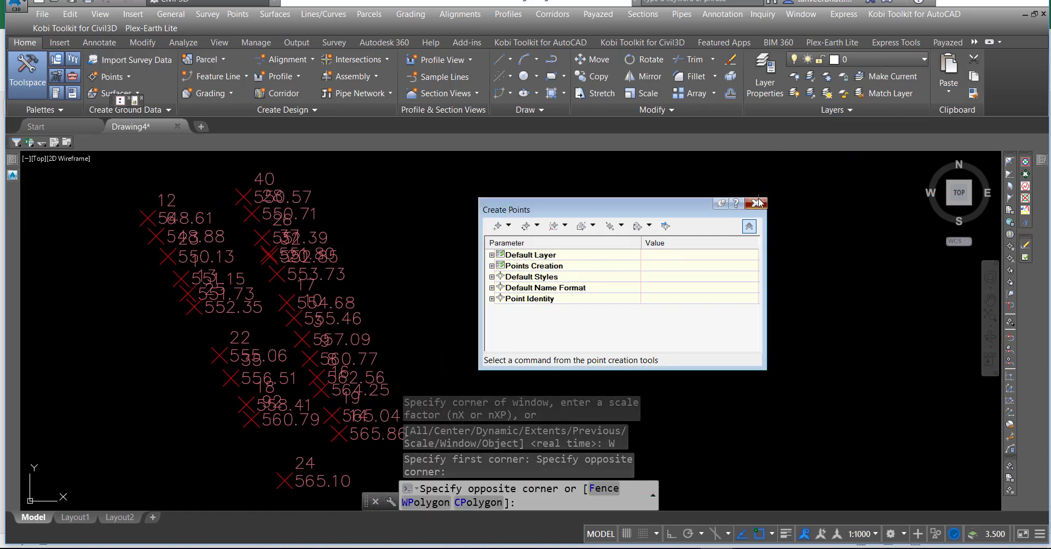
left_click(758, 203)
left_click(813, 424)
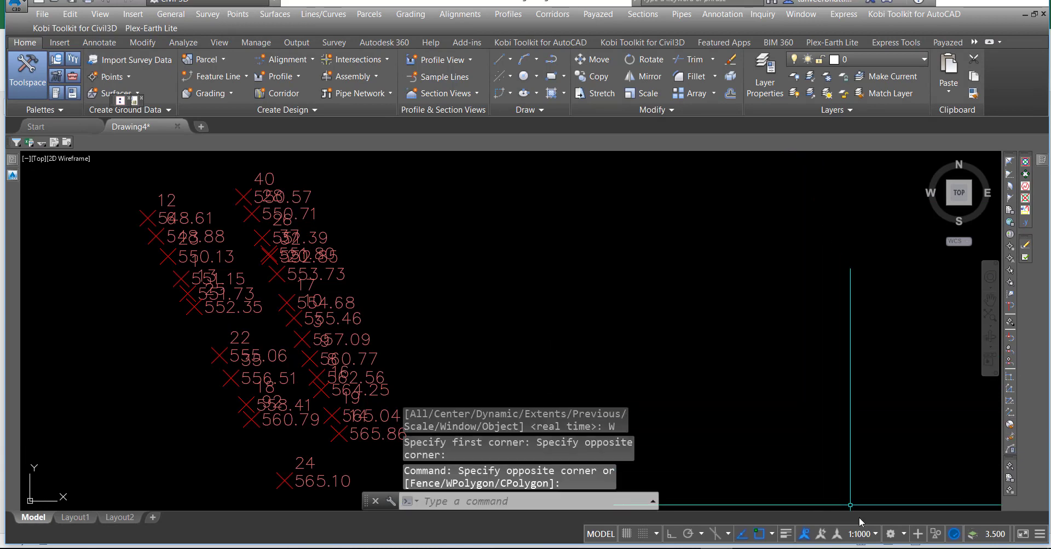
left_click(871, 535)
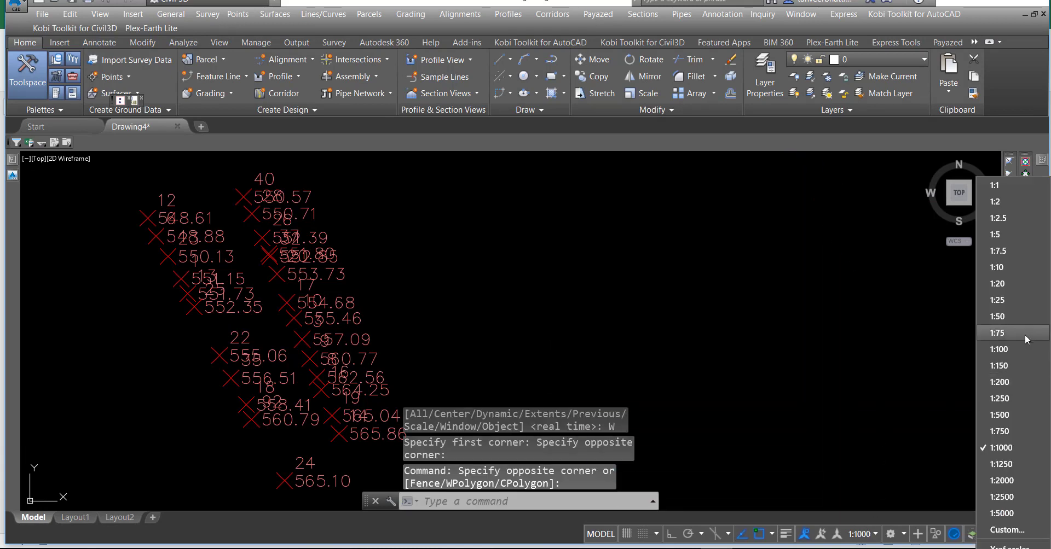
left_click(1001, 398)
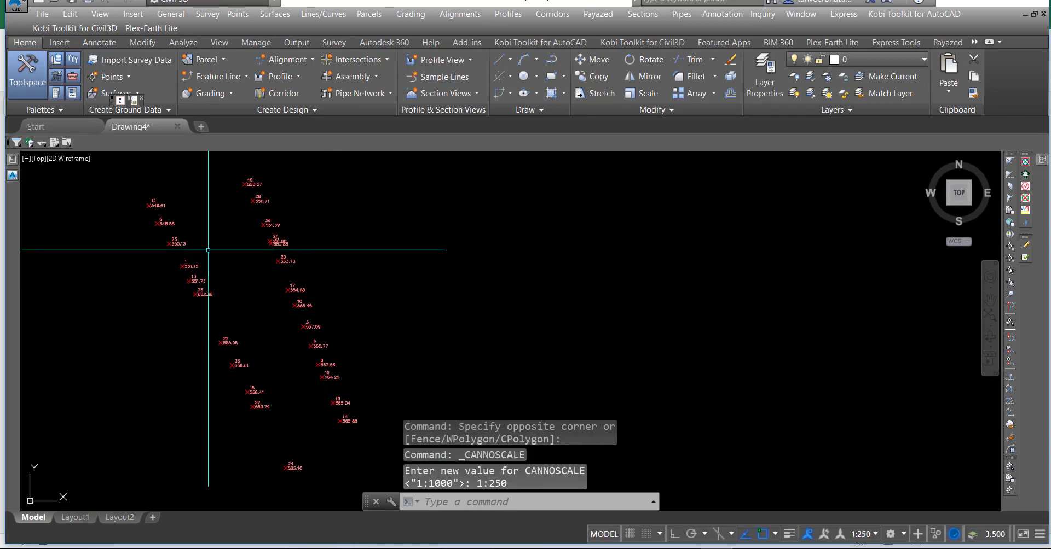
left_click(155, 222)
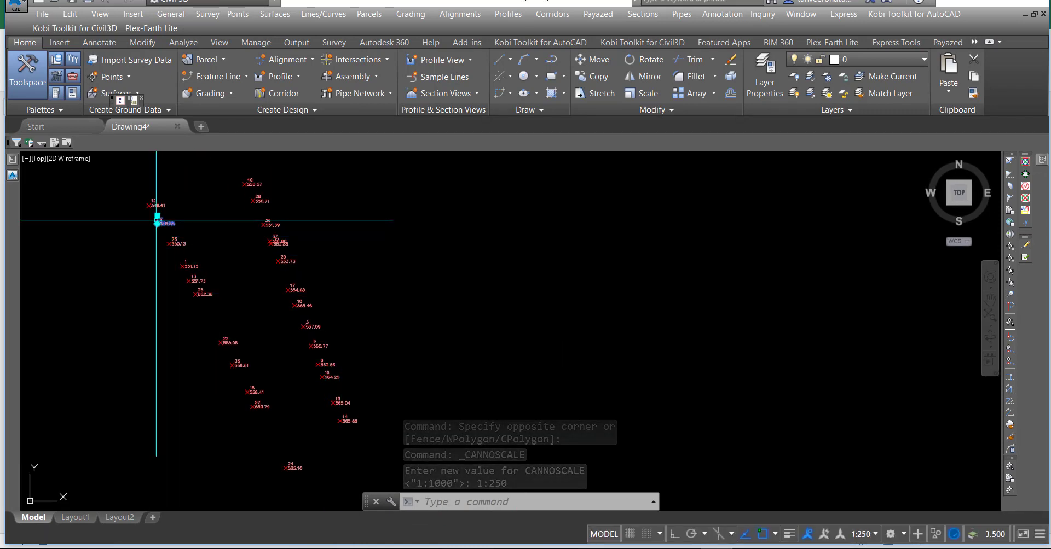
right_click(156, 220)
Review point group 2's Point List with the original numbers and coordinates, then show the Add-ins tab.
left_click(228, 317)
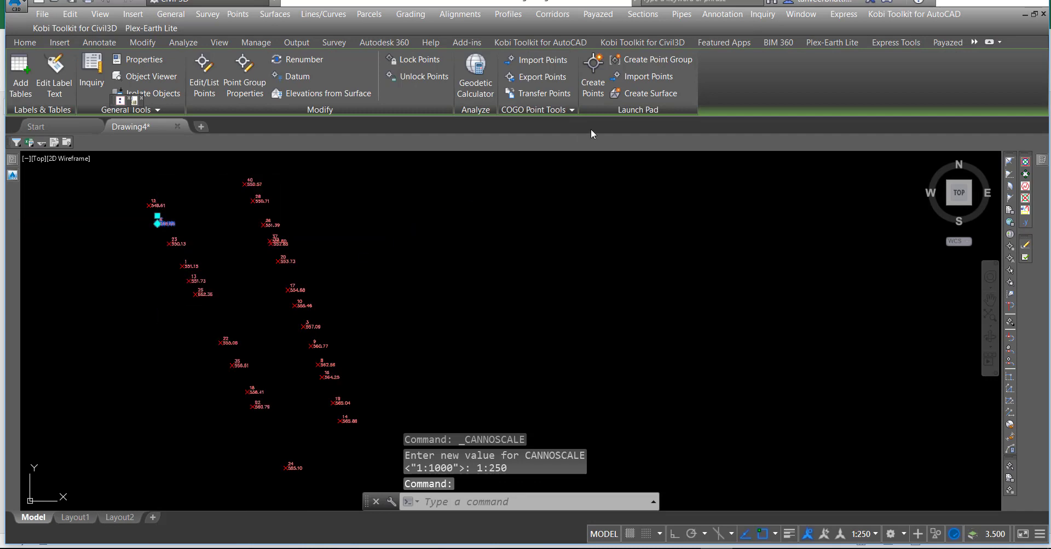
mouse_move(327, 118)
left_mouse_down()
mouse_move(571, 46)
mouse_move(654, 60)
left_mouse_up()
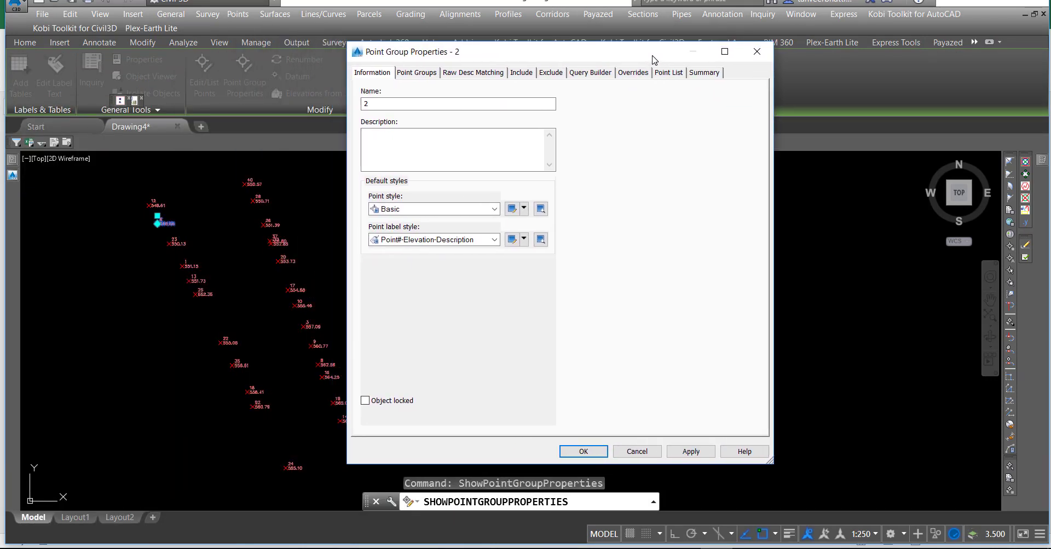
left_click(666, 72)
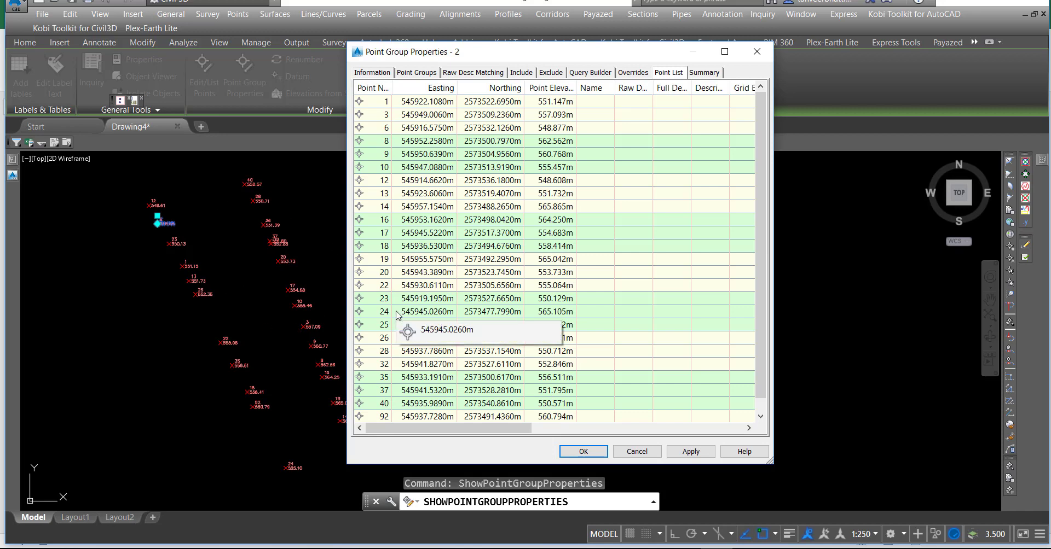
left_click(584, 451)
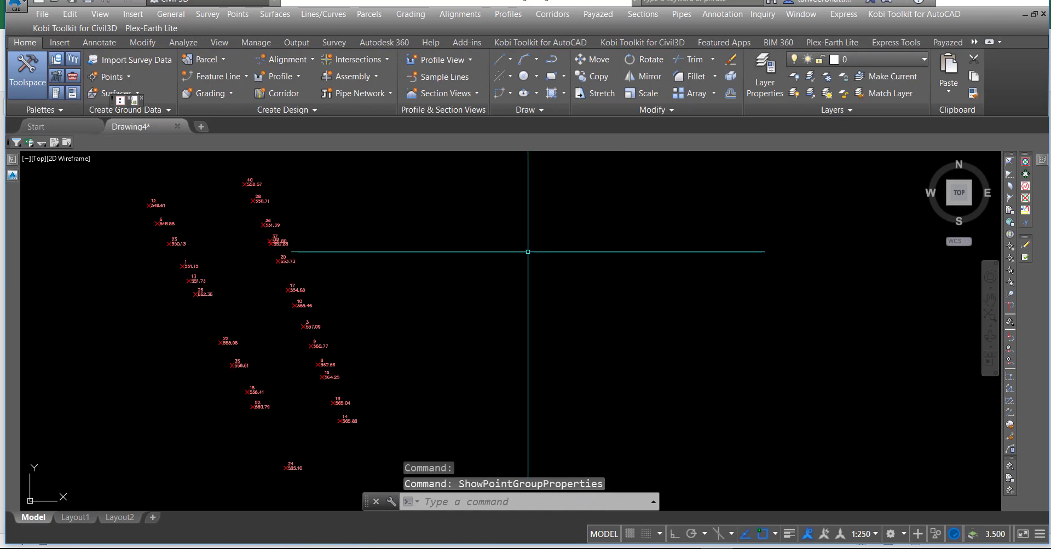
left_click(466, 45)
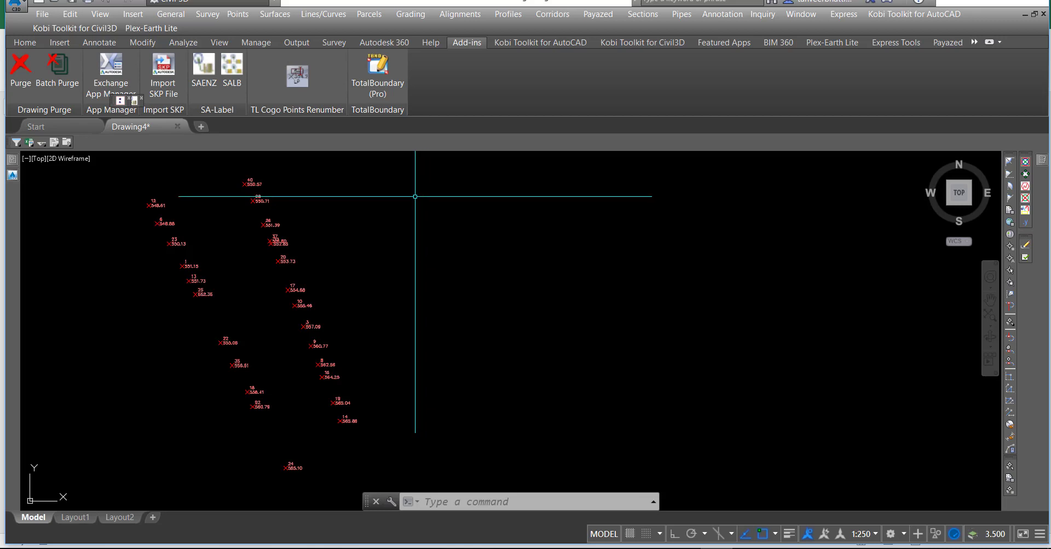
Run TL Cogo Points Renumber on point group 2 with a start number of 1.
left_click(299, 82)
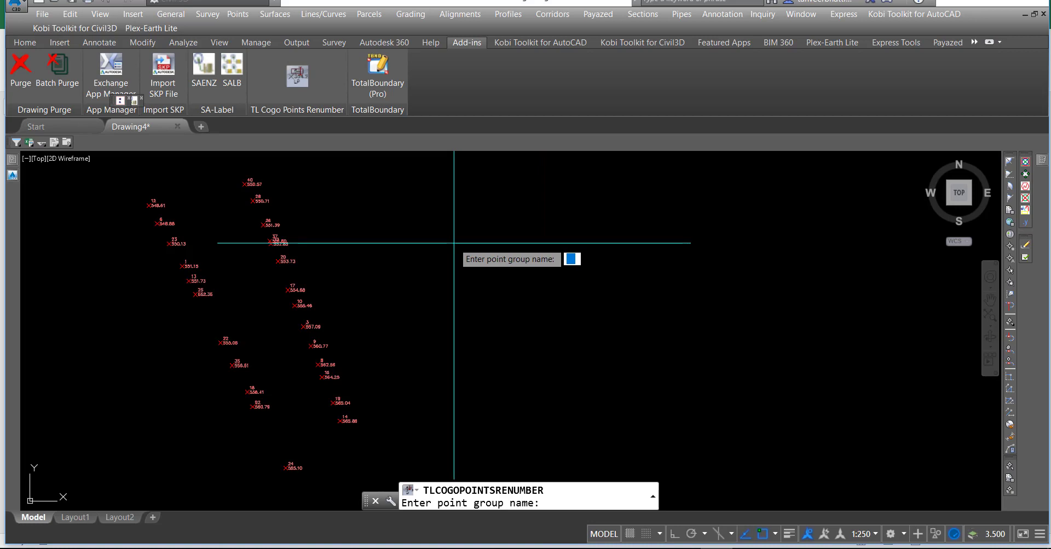
type("2")
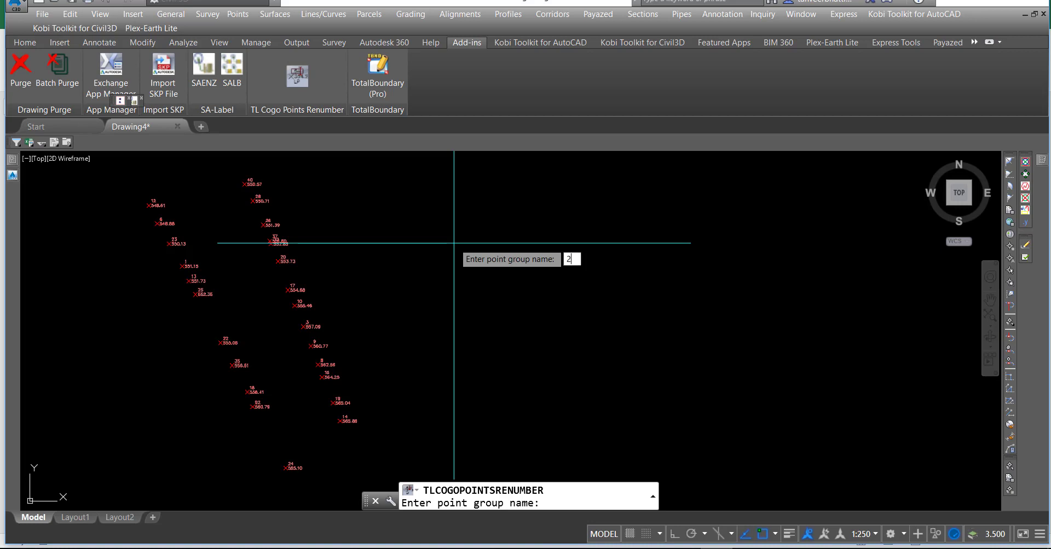
key("Return")
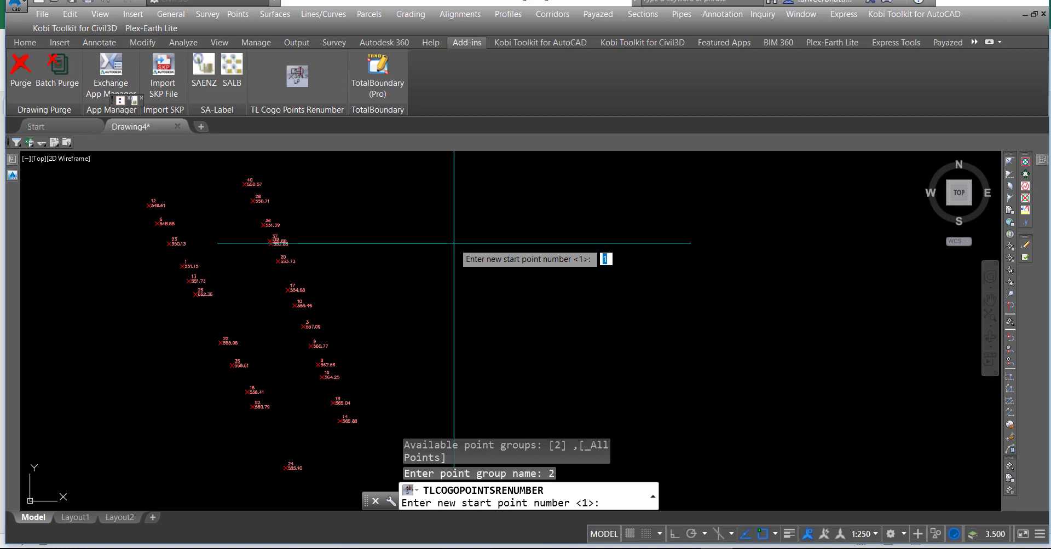
type("1")
key("Return")
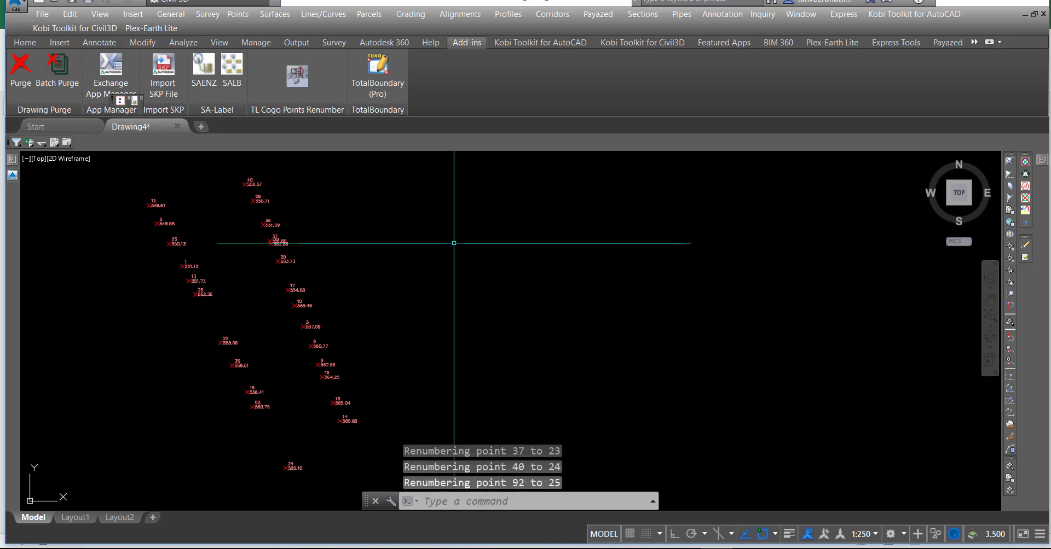
key("Escape")
key("Escape")
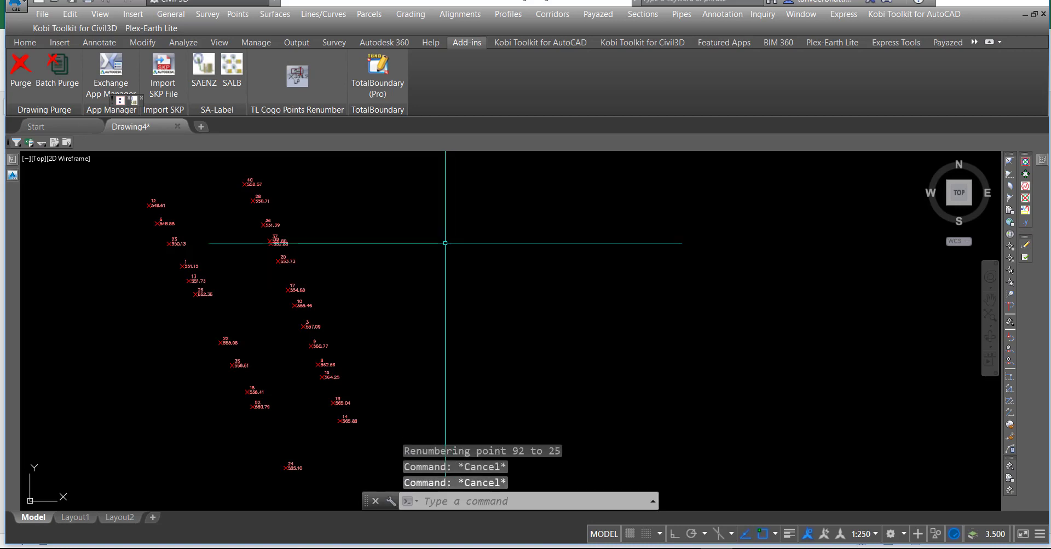
Select point 18 and check the renumbered Point List of point group 2.
left_click(242, 390)
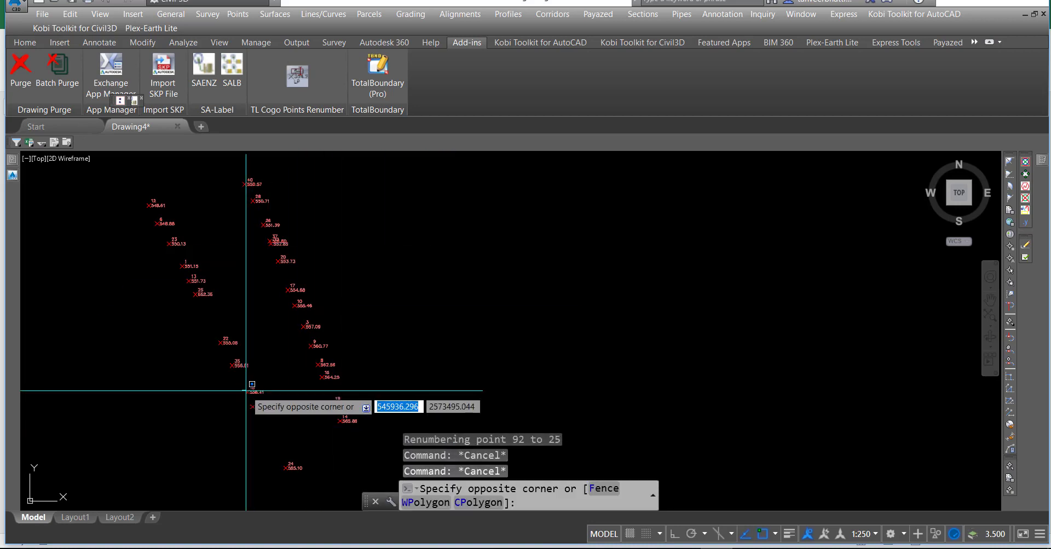
left_click(253, 394)
right_click(263, 380)
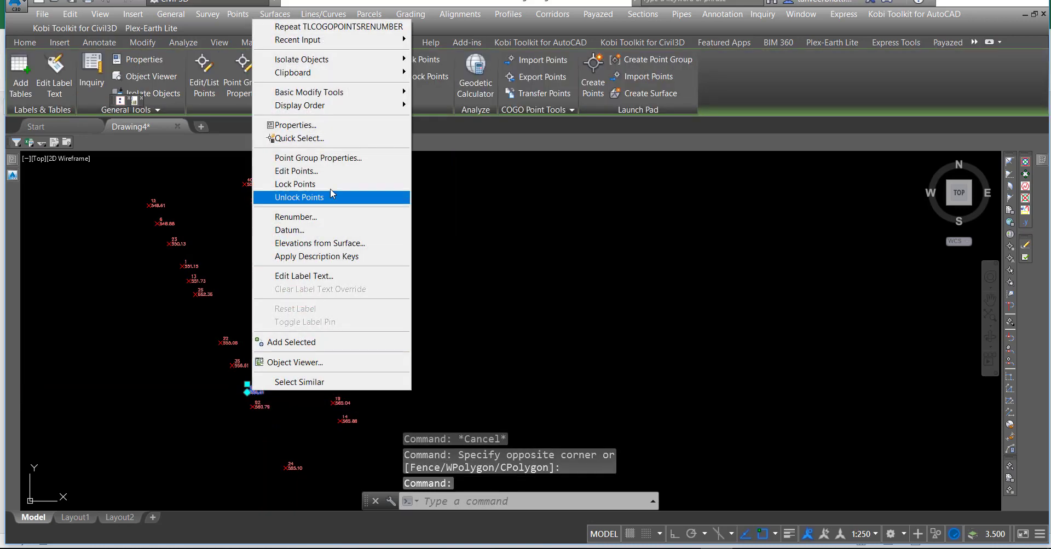
left_click(329, 158)
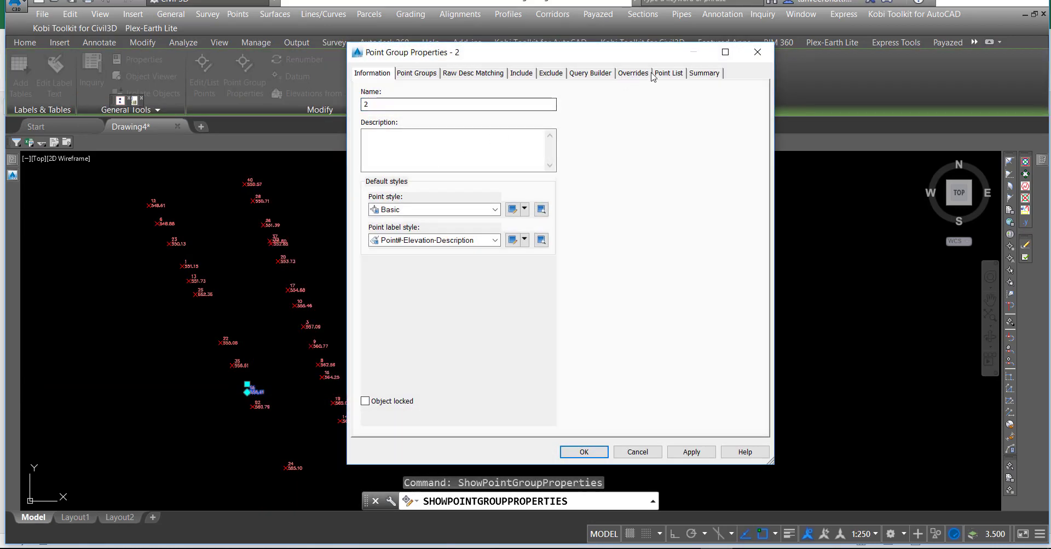
left_click(663, 73)
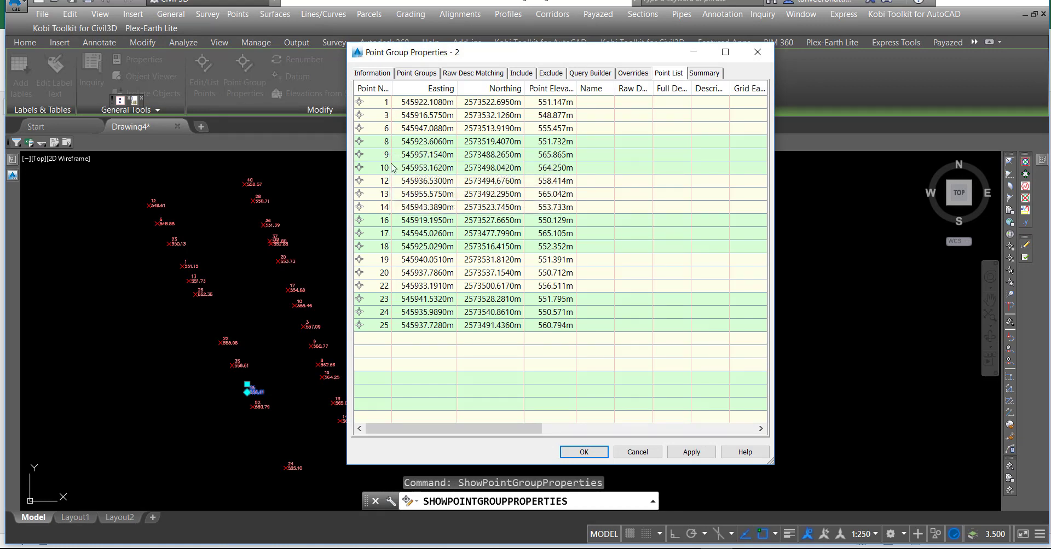
left_click(581, 452)
type("RE")
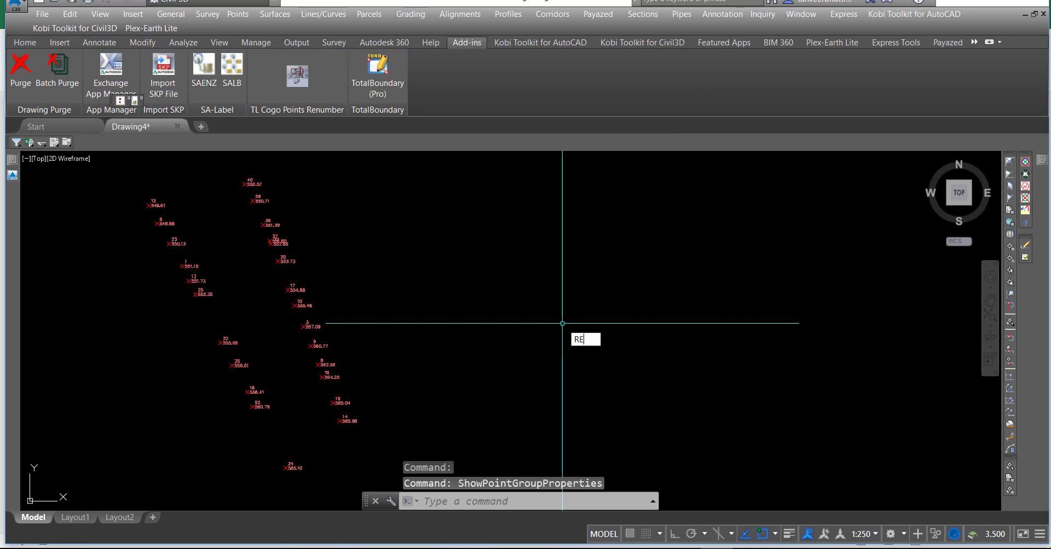
Regenerate the drawing and confirm the _All Points list runs from 1 to 25.
key("Return")
left_click(303, 328)
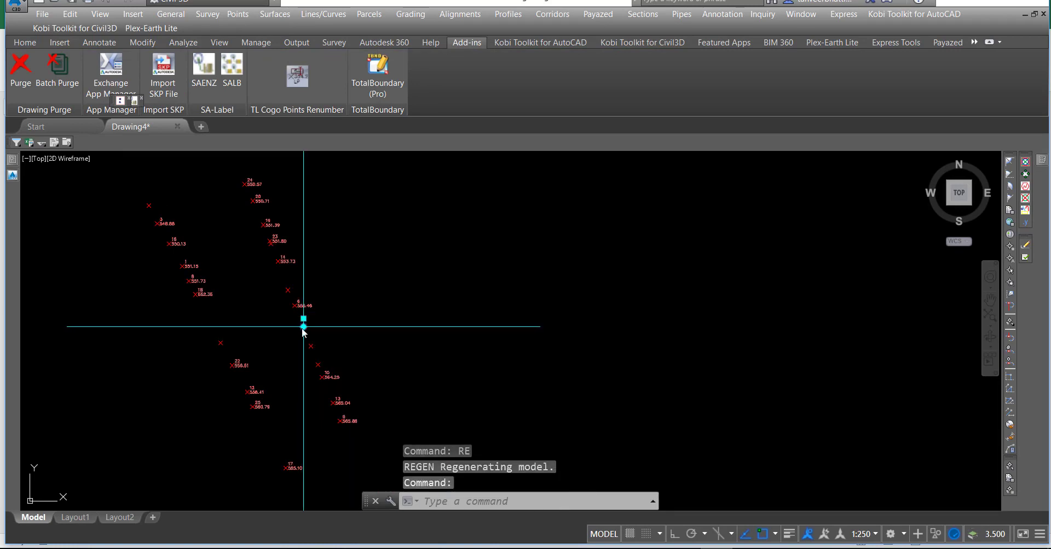
right_click(304, 329)
left_click(364, 129)
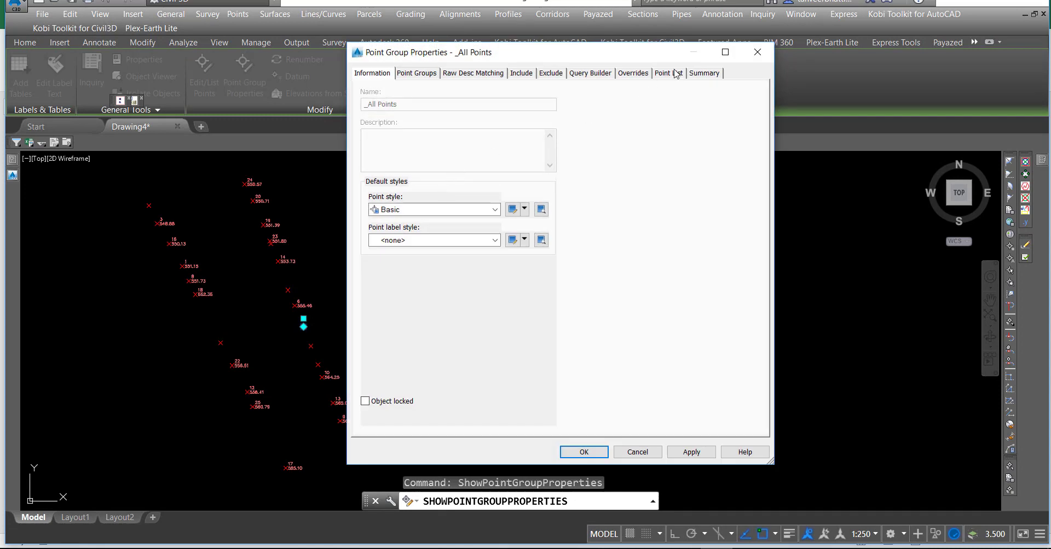
left_click(669, 73)
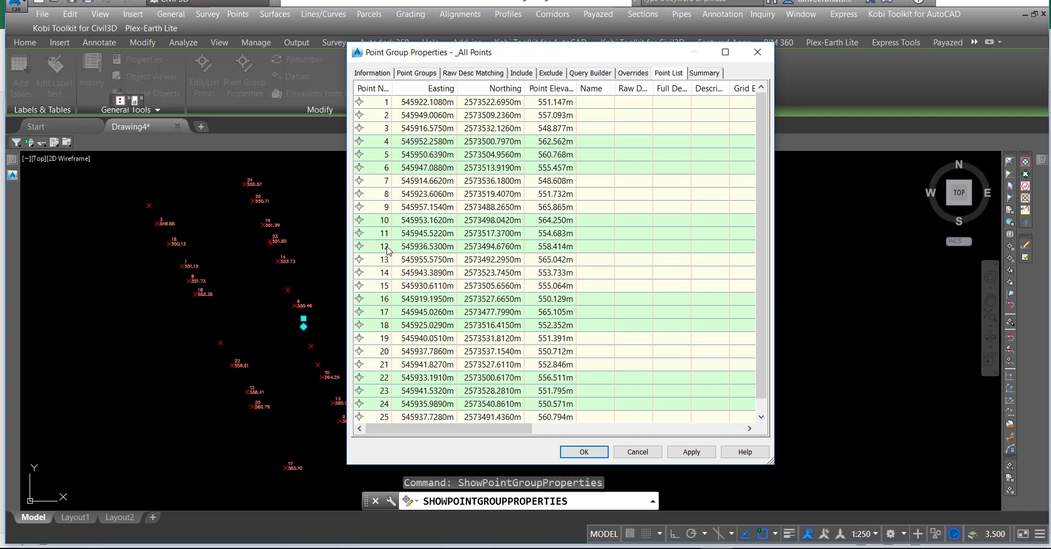
scroll(652, 284, "down", 1)
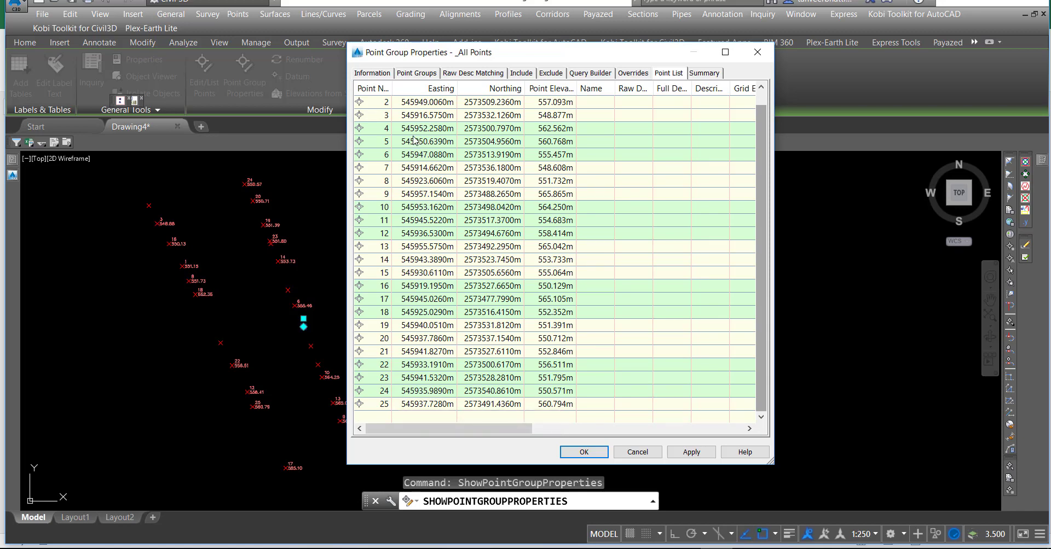
scroll(415, 226, "up", 1)
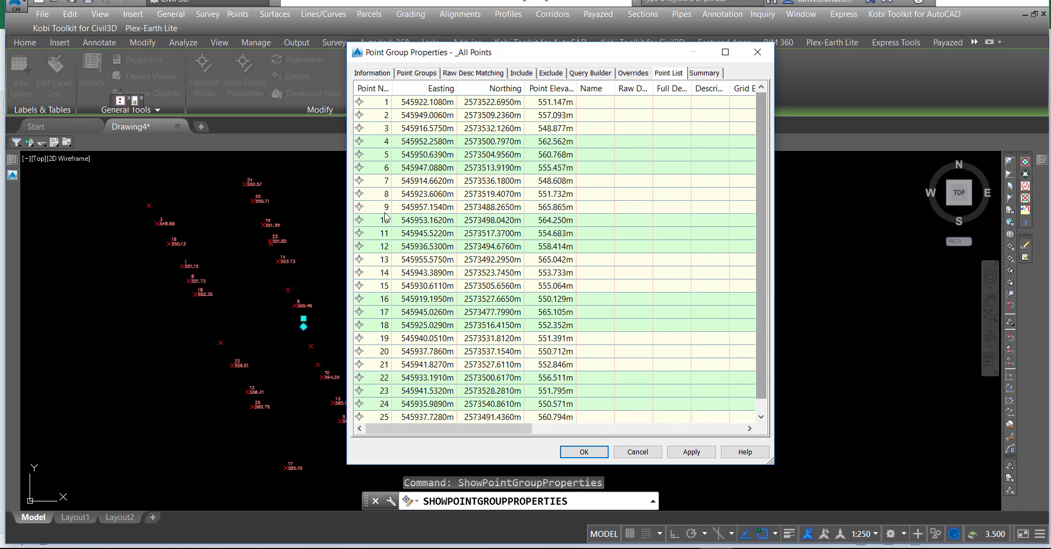
left_click(584, 452)
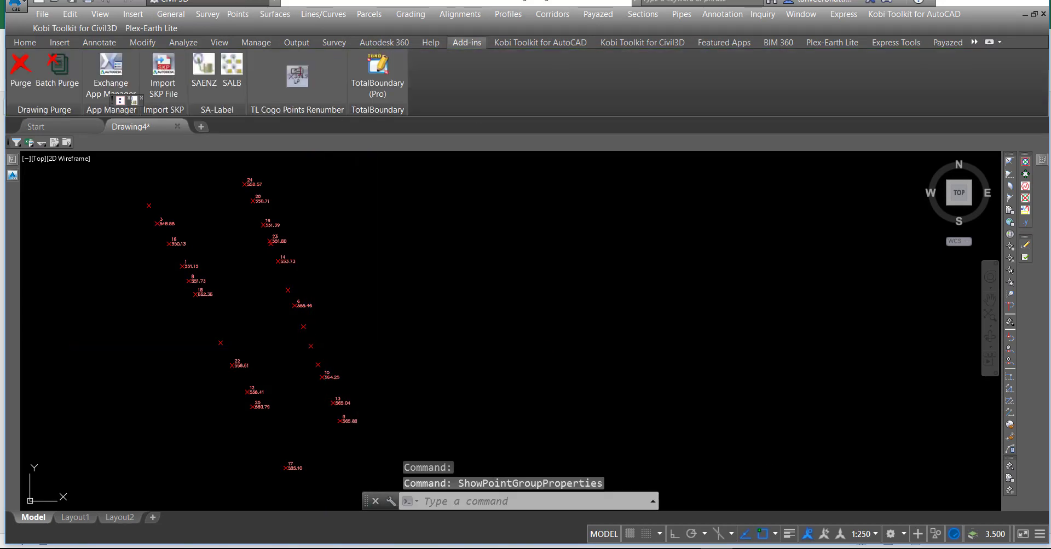
Set the _All Points group's point label style to Point Number Only and apply it.
left_click(310, 347)
right_click(310, 346)
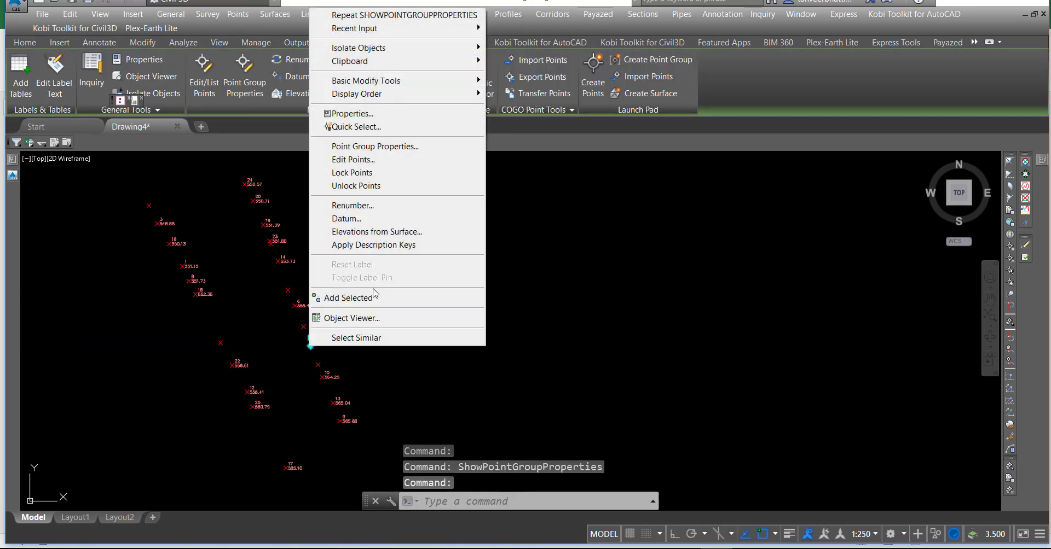
left_click(395, 146)
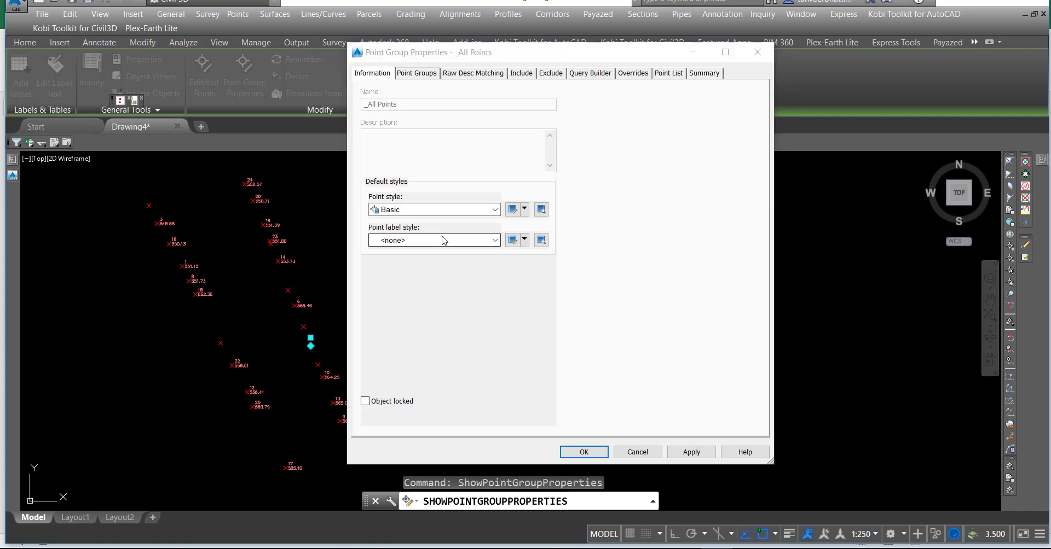
left_click(444, 240)
left_click(430, 300)
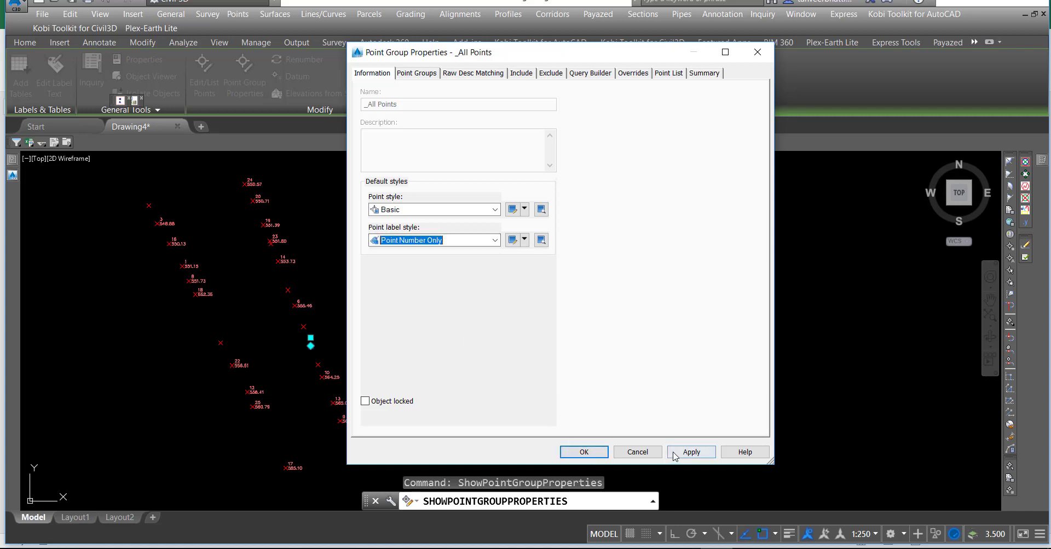
left_click(675, 455)
left_click(583, 452)
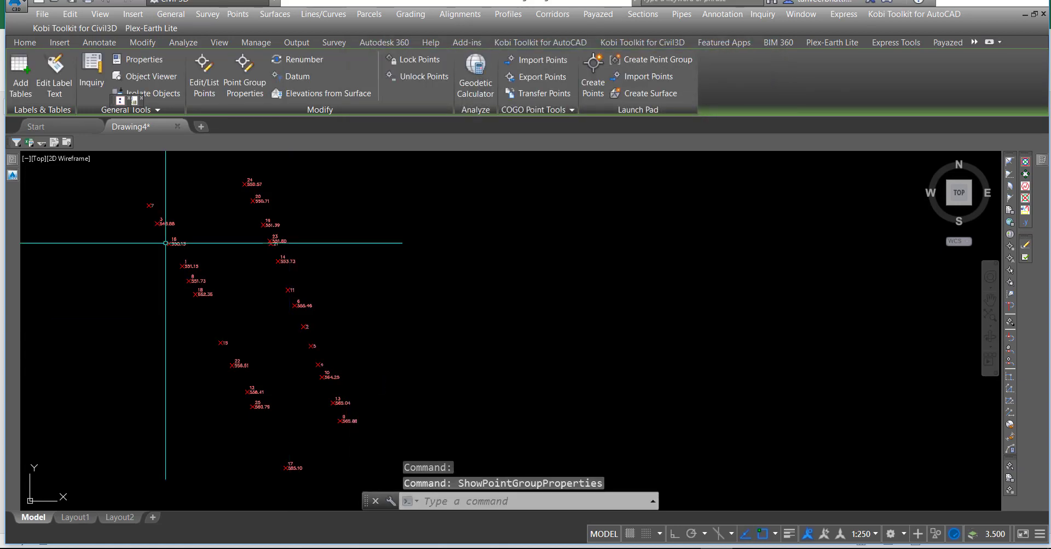
scroll(143, 214, "up", 3)
scroll(244, 290, "up", 3)
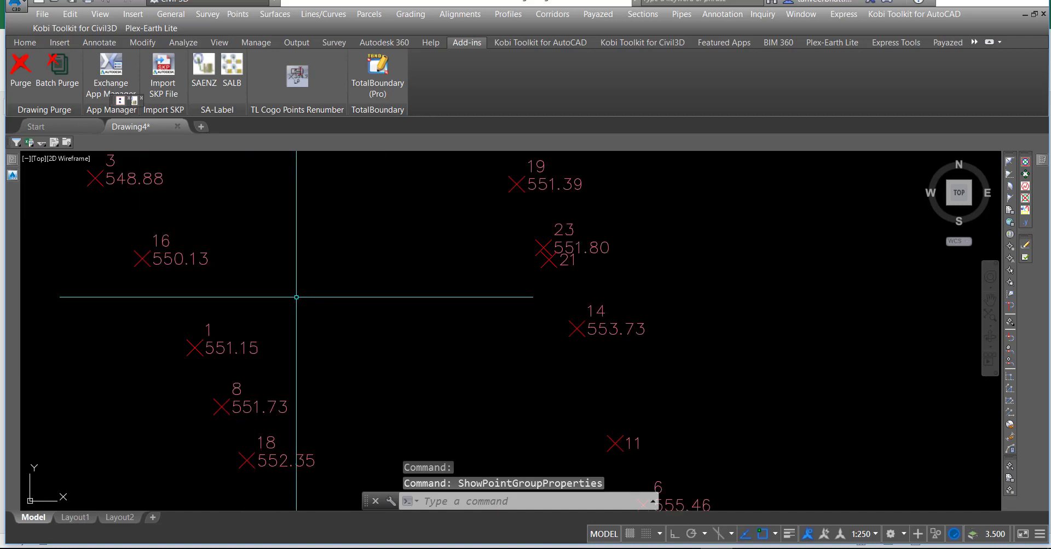
scroll(269, 275, "down", 3)
scroll(387, 284, "down", 3)
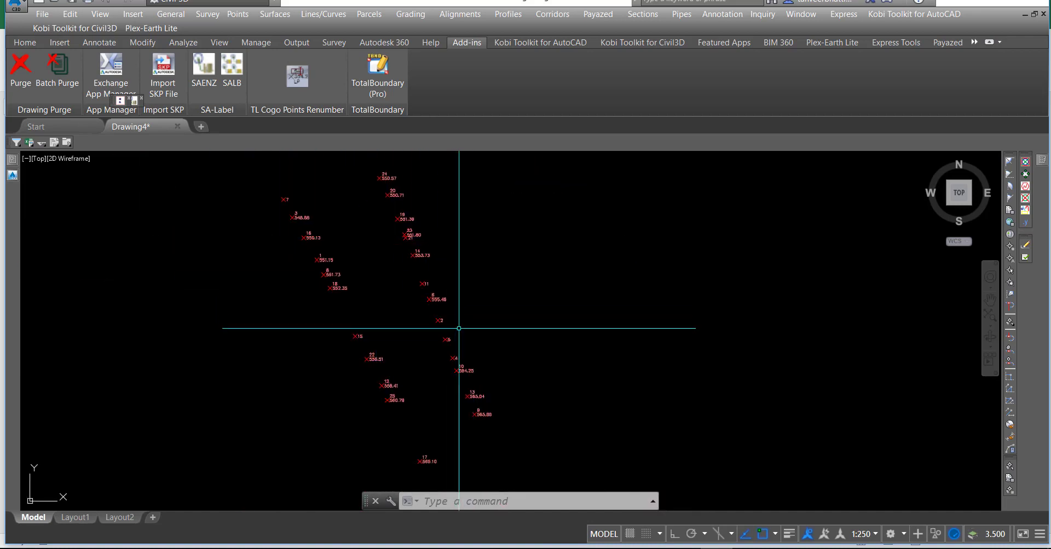
scroll(390, 285, "up", 3)
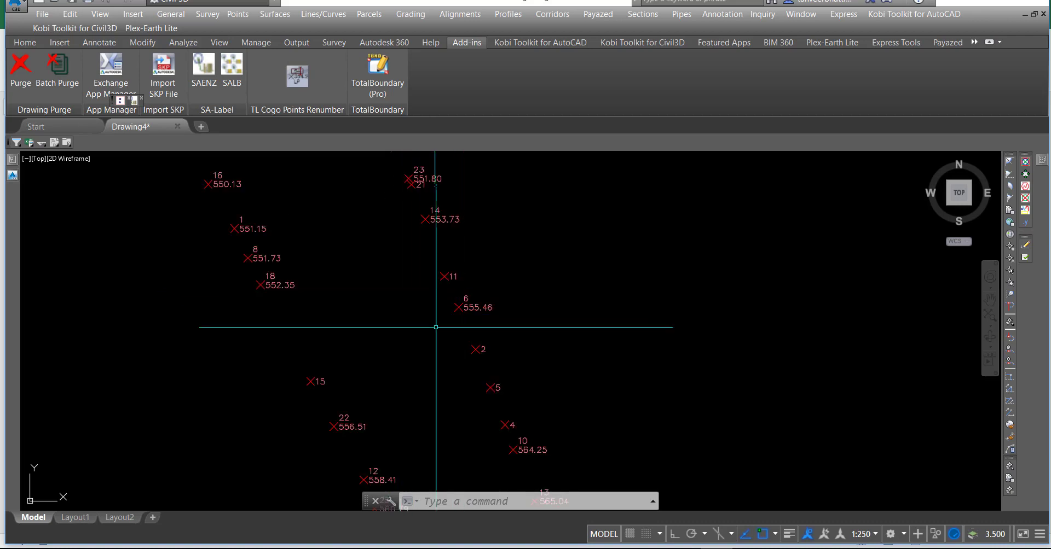
middle_click_drag(537, 277, 563, 351)
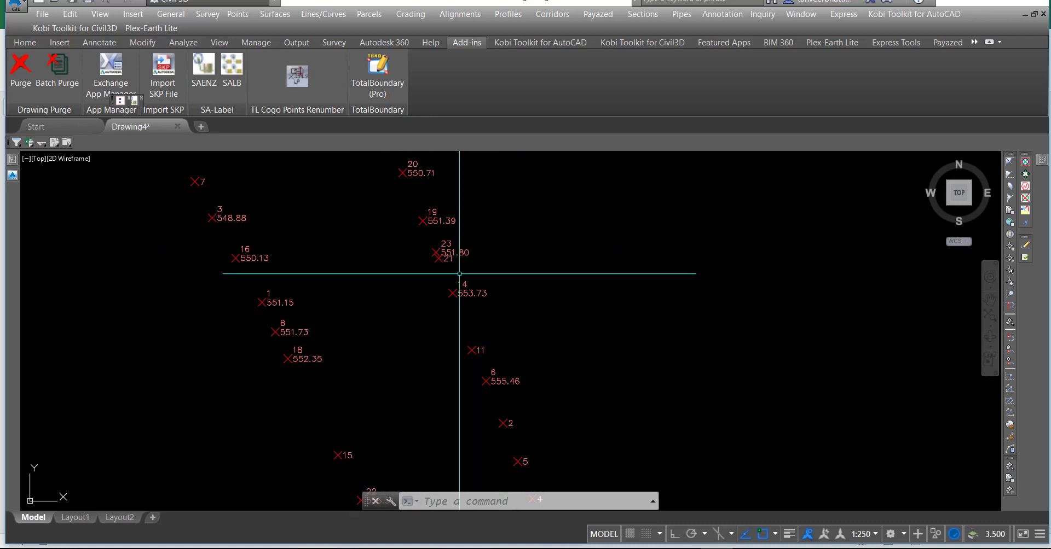
scroll(459, 342, "down", 3)
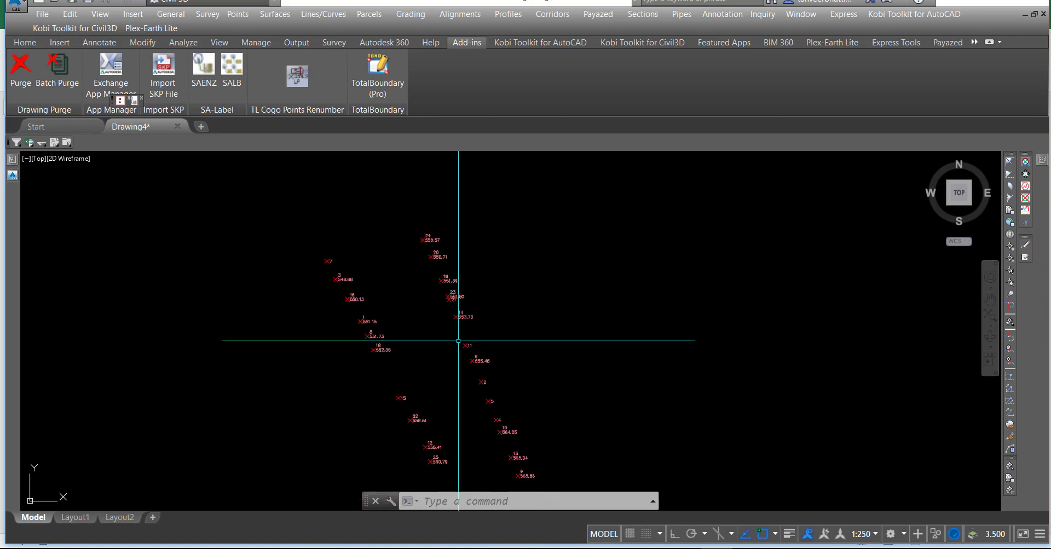
middle_click_drag(556, 357, 589, 317)
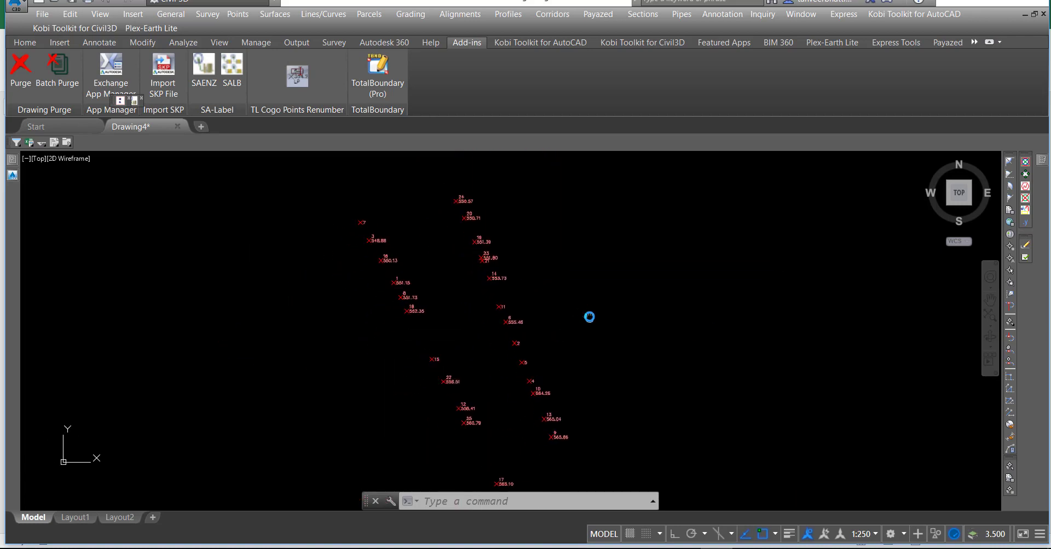